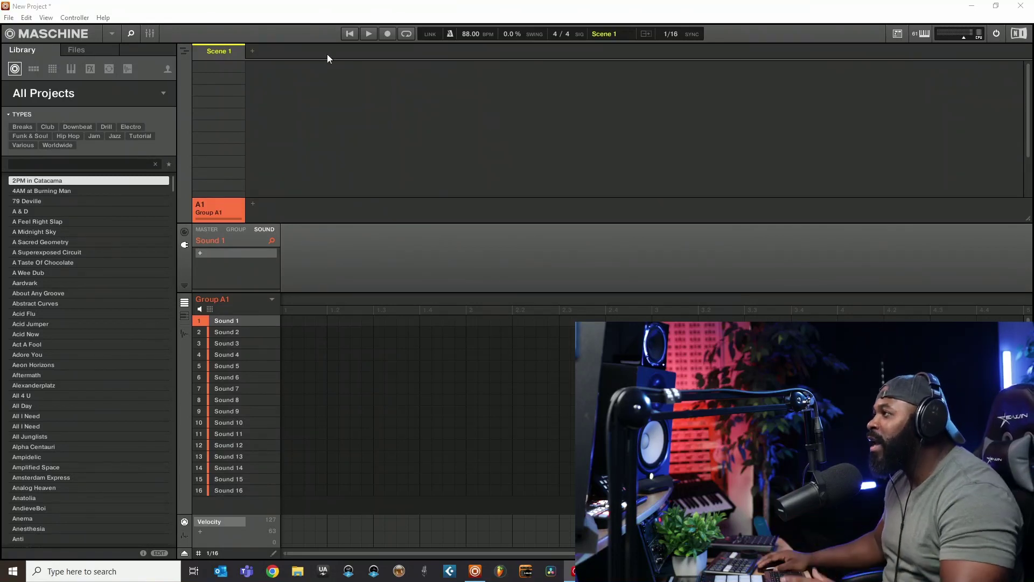
Step: Toggle the arranger between song timeline and scenes view, then glance at the views list
click(185, 50)
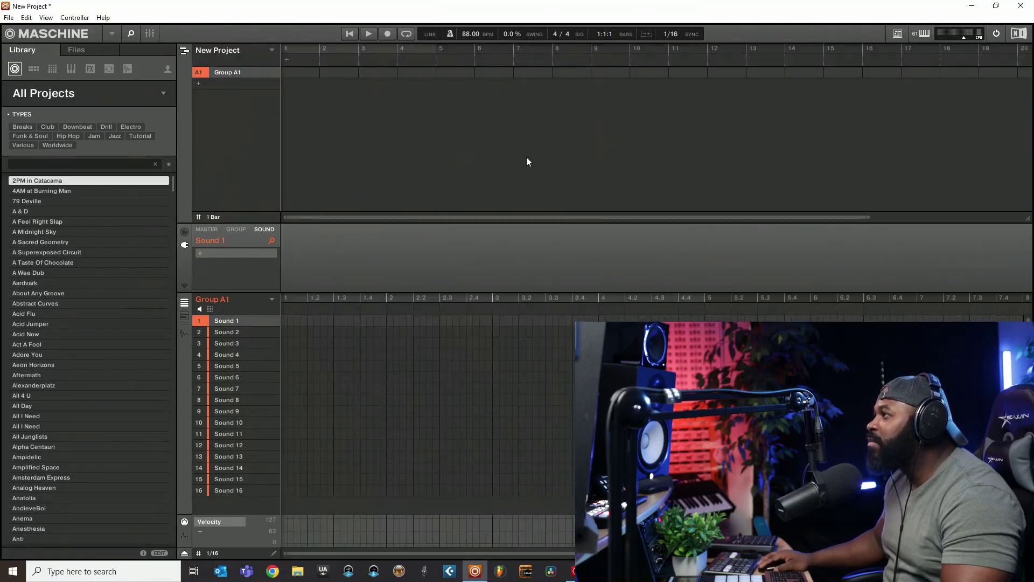
click(185, 52)
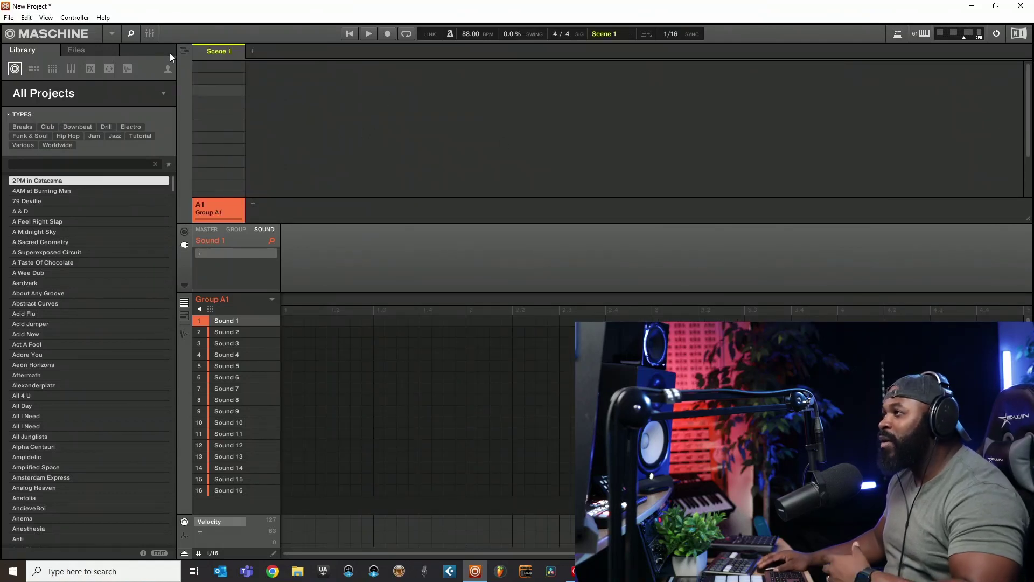
click(47, 17)
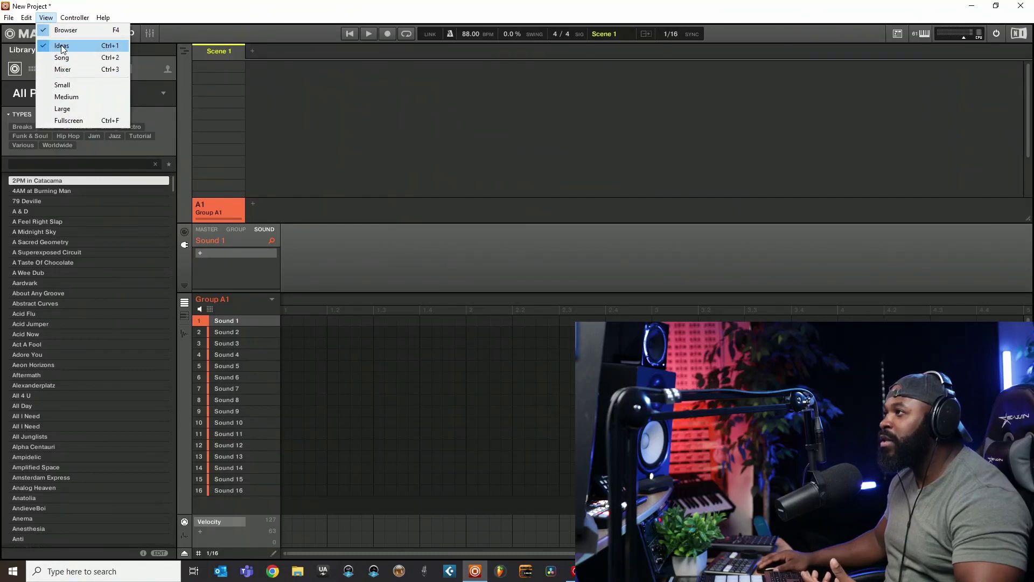
click(383, 76)
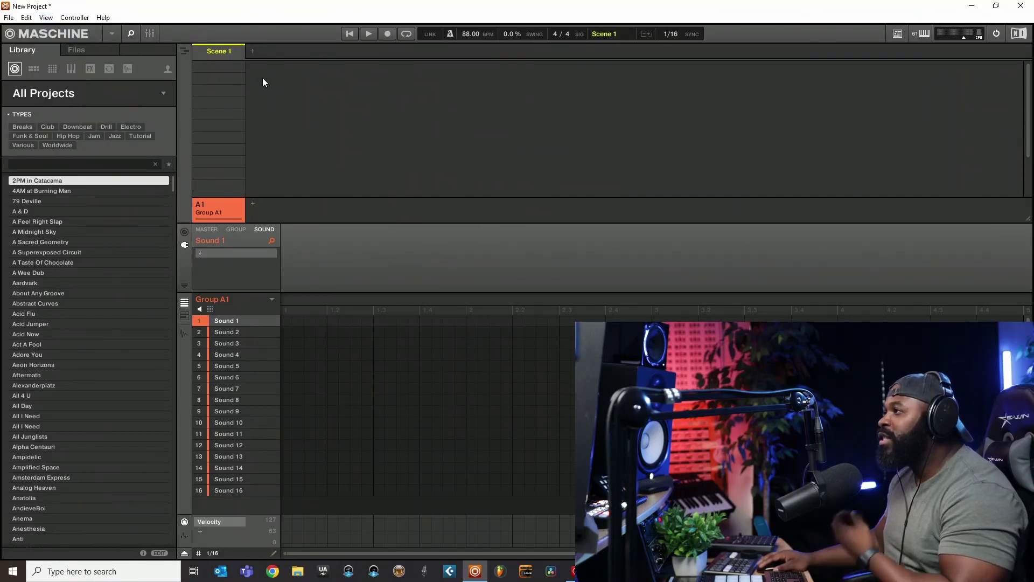
Step: Add Scene 2 after Scene 1, switch between both scenes, then delete Scene 2
click(252, 51)
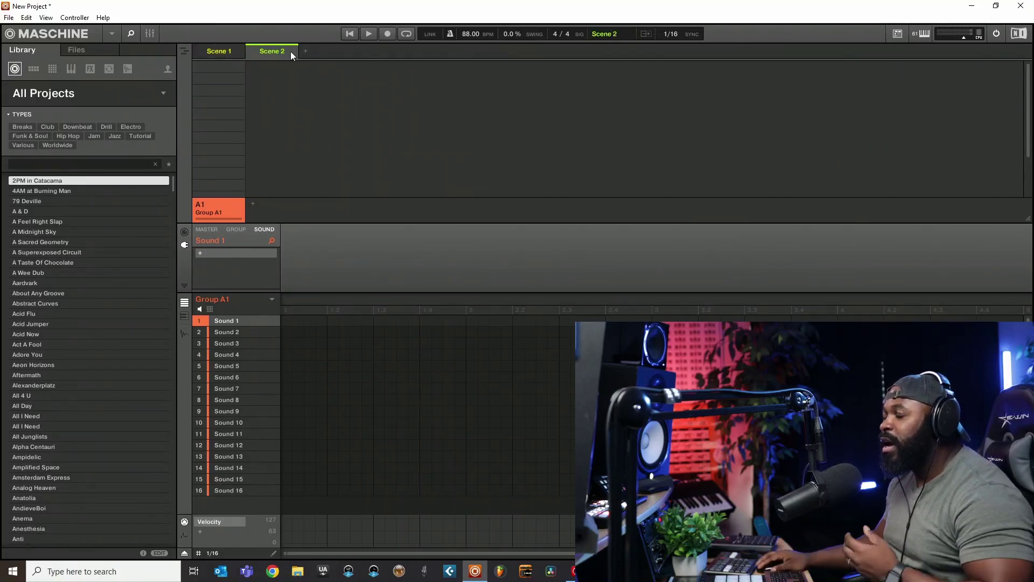
click(216, 51)
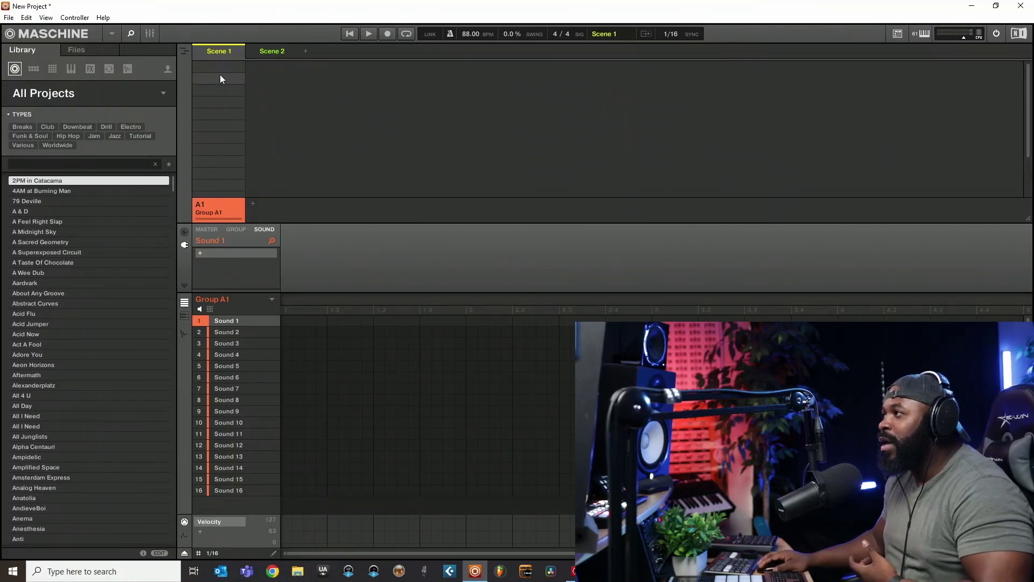
click(279, 52)
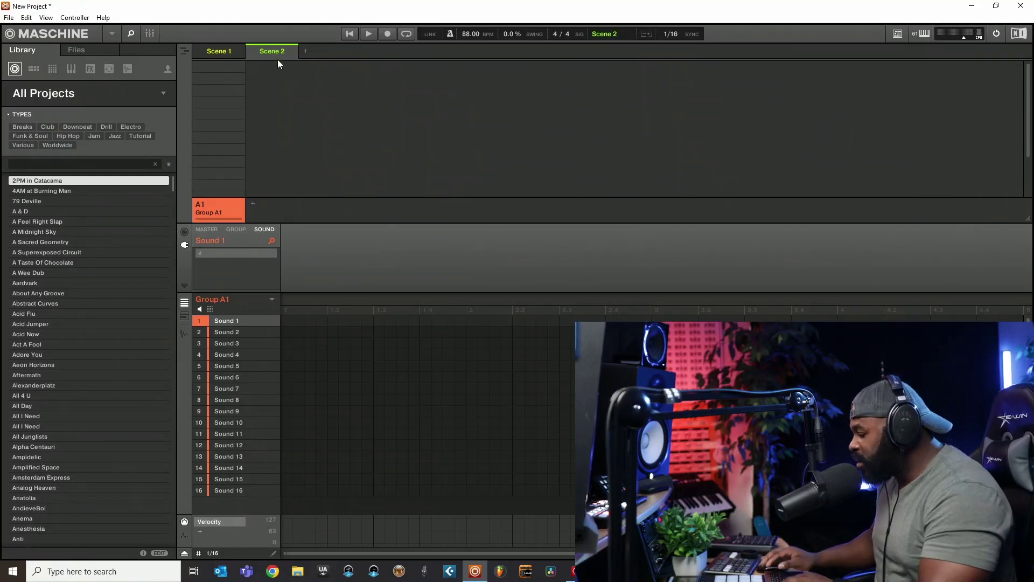
key(Delete)
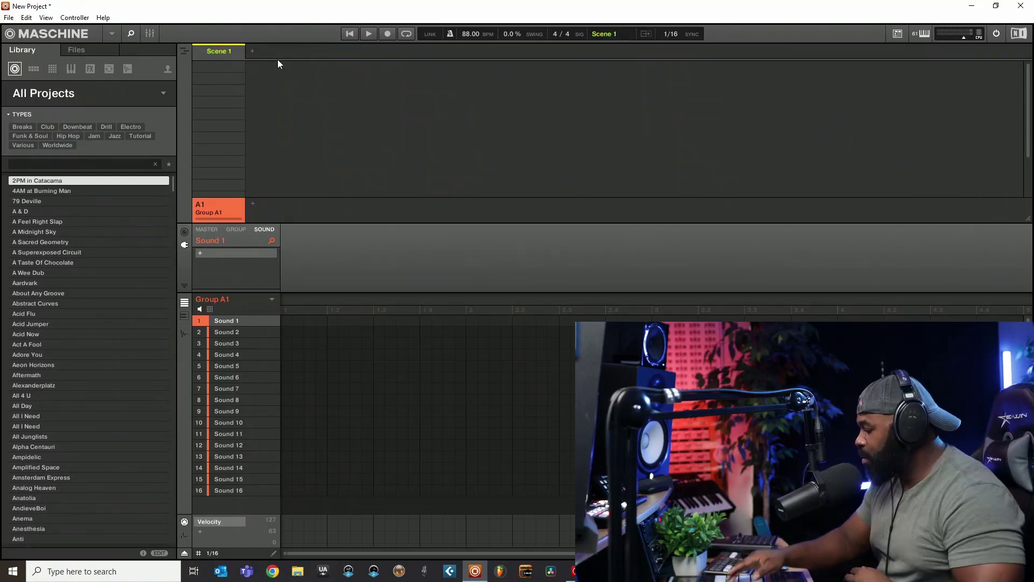
Step: Draw one Sound 1 note at step 1, stretch it to about 1.3, and view it as piano roll
click(290, 321)
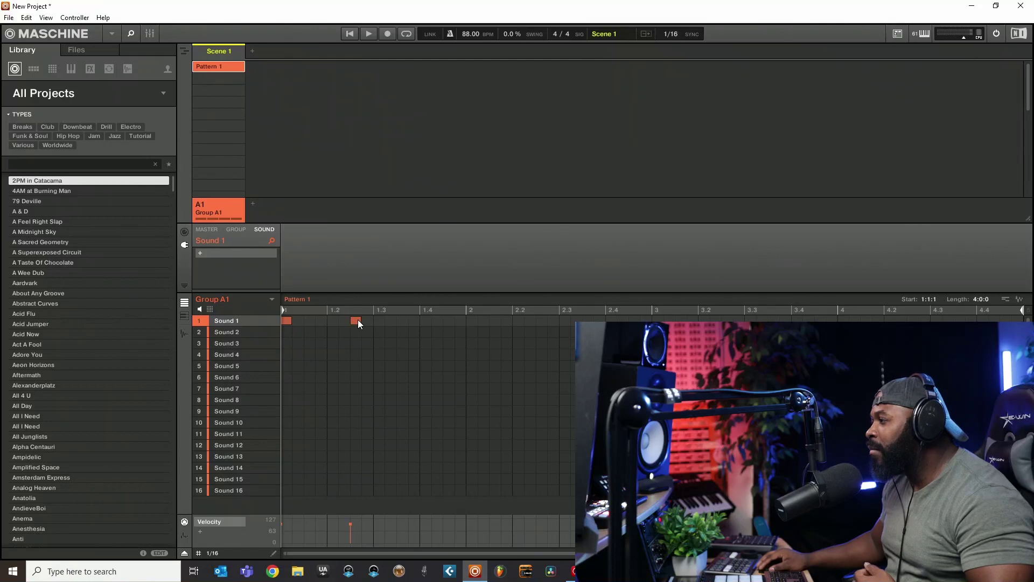
click(356, 320)
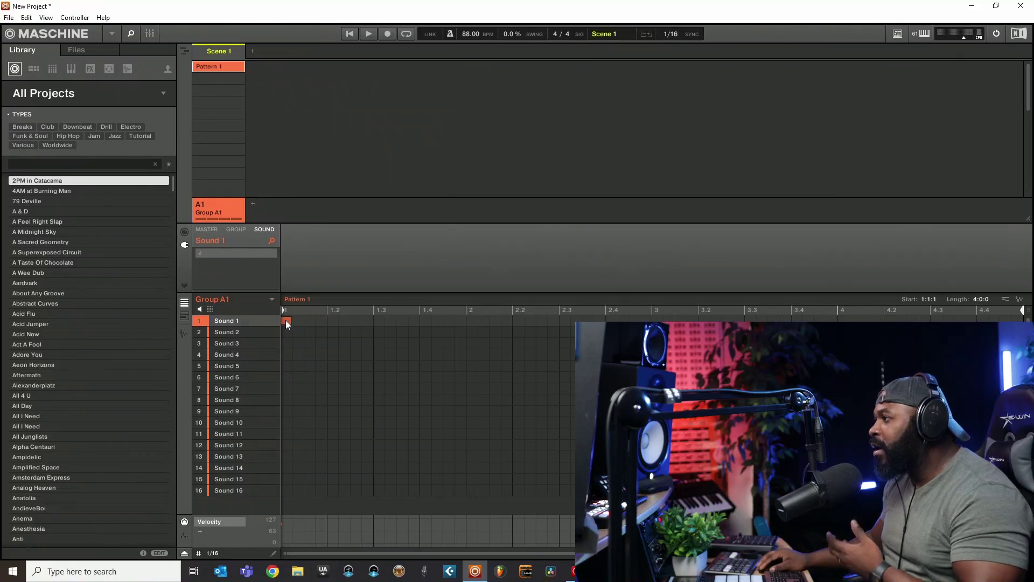
click(185, 316)
click(185, 302)
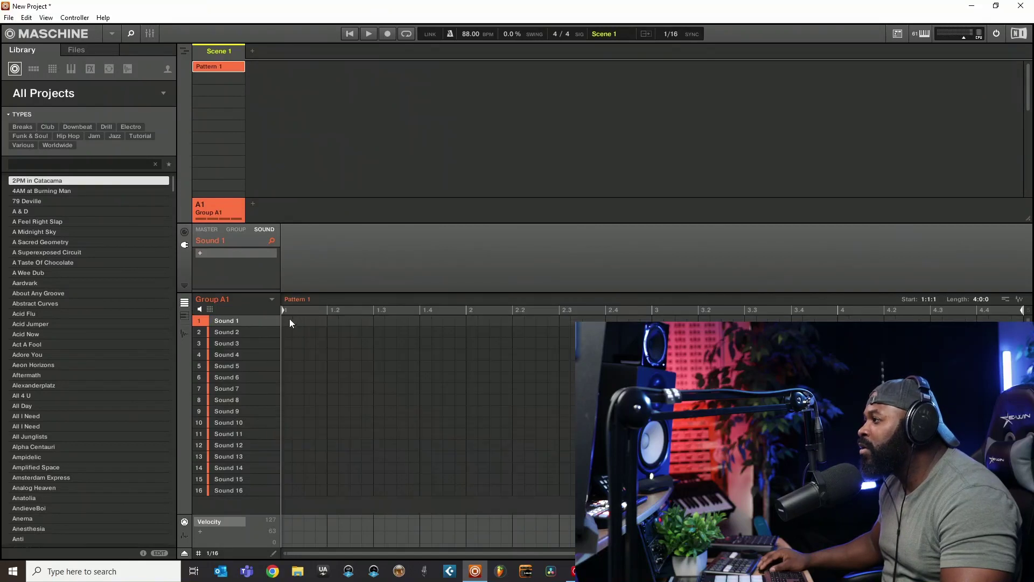
drag(290, 318, 392, 318)
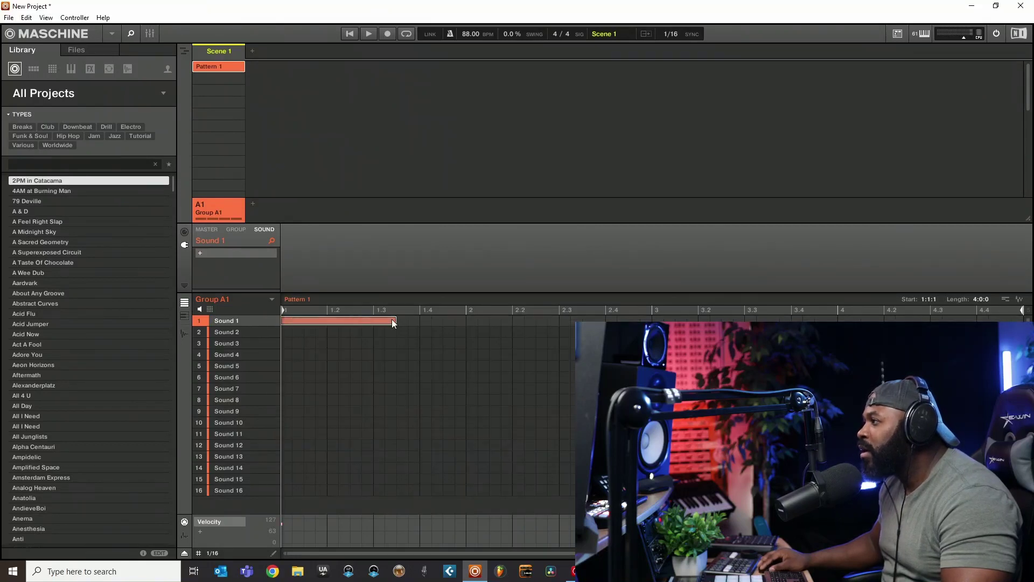
click(184, 316)
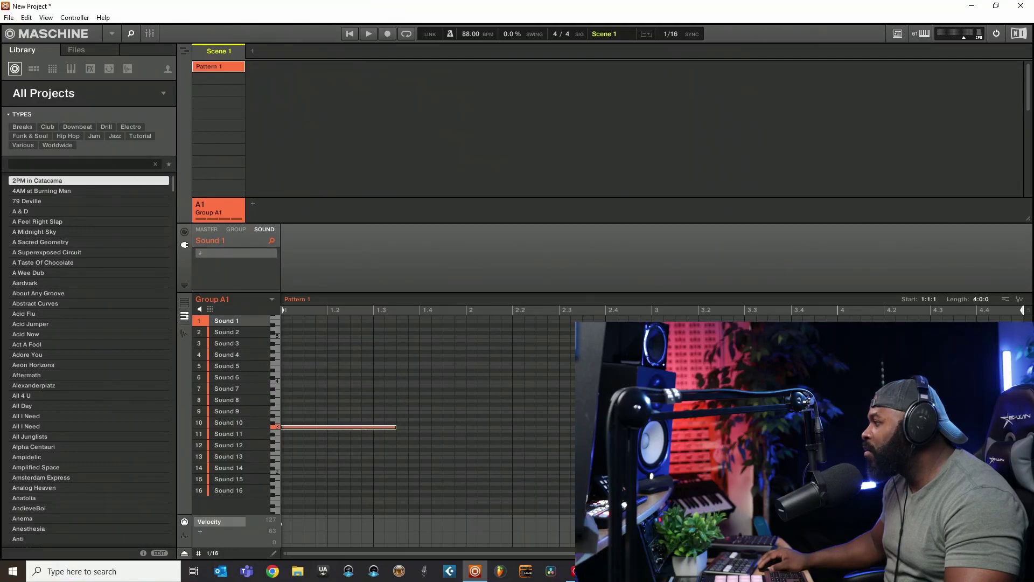
Step: Clear the short and long notes from Pattern 1, then switch to the Sampling/Record page
mouse_move(1022, 553)
mouse_down()
mouse_move(360, 508)
mouse_move(616, 530)
mouse_move(616, 545)
mouse_move(517, 549)
mouse_move(506, 547)
mouse_move(754, 544)
mouse_move(821, 525)
mouse_up()
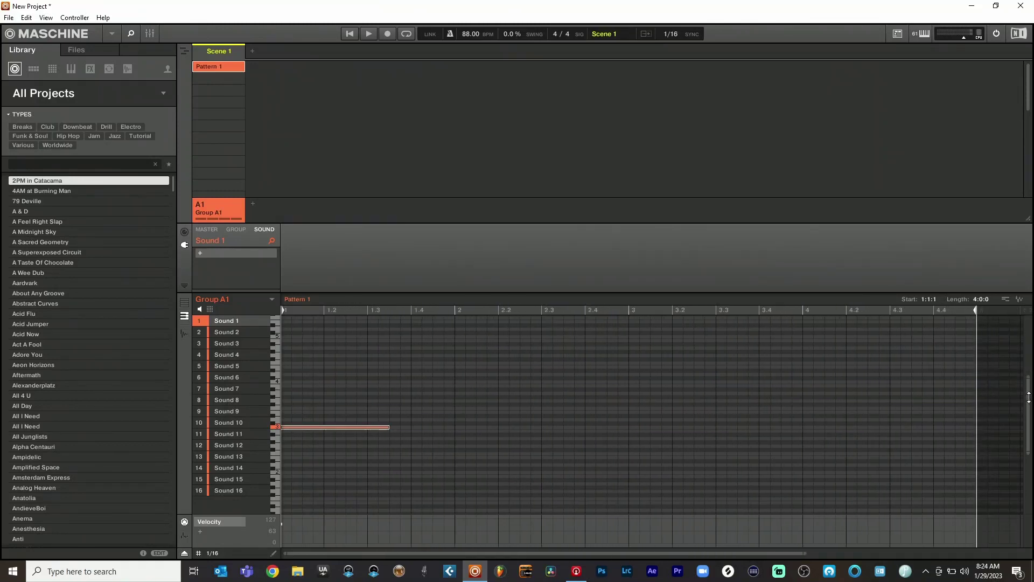
drag(1029, 397, 1028, 453)
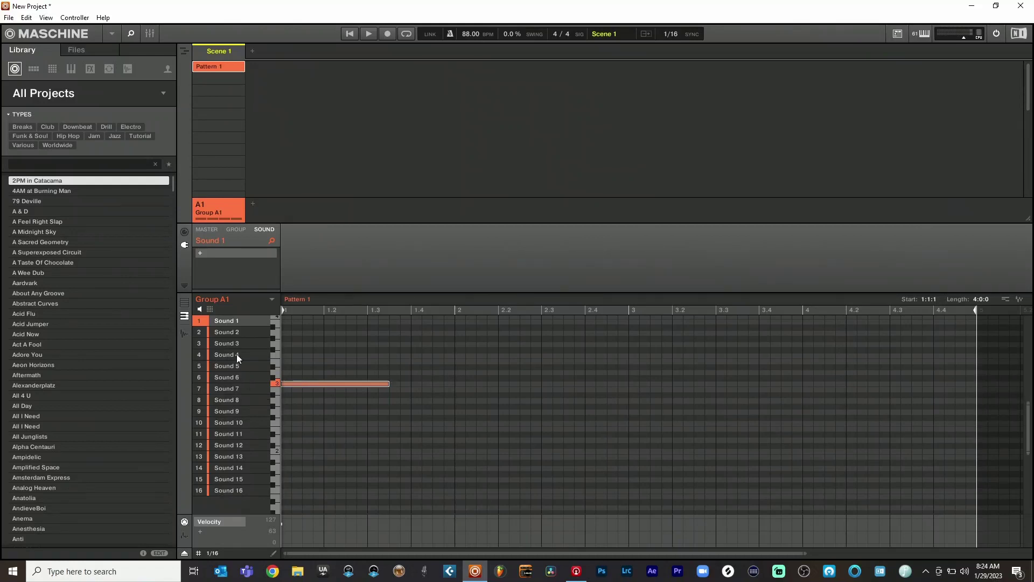
click(299, 380)
click(311, 383)
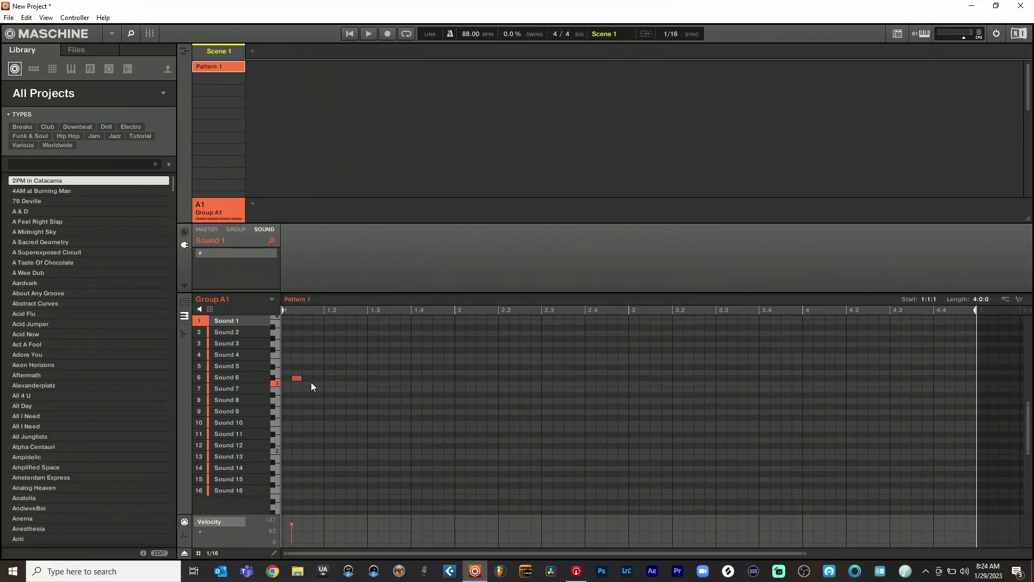
click(296, 378)
click(184, 334)
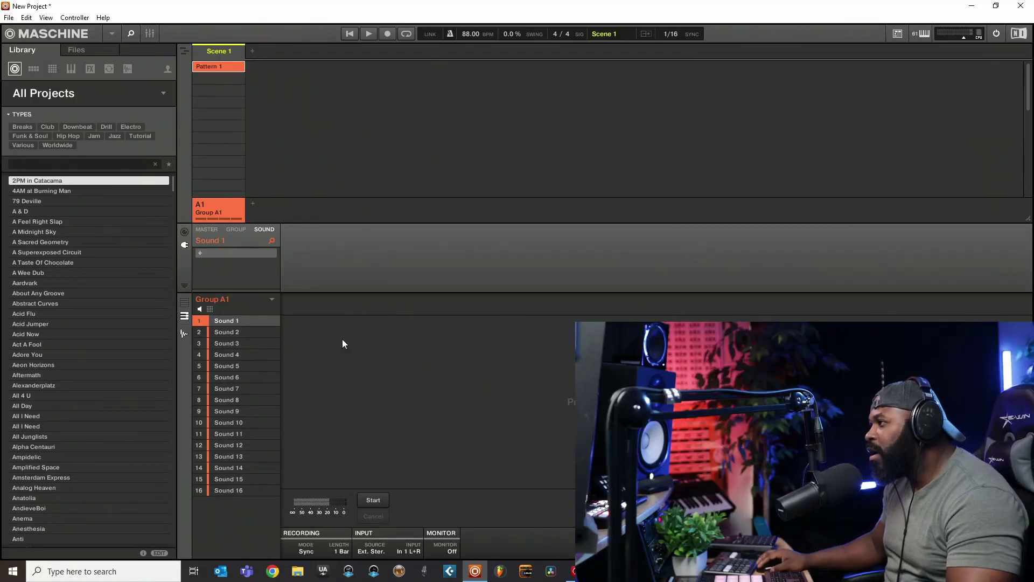
Step: Return to the Pattern 1 editor, briefly expanding then collapsing the Automation/MIDI lane
click(185, 316)
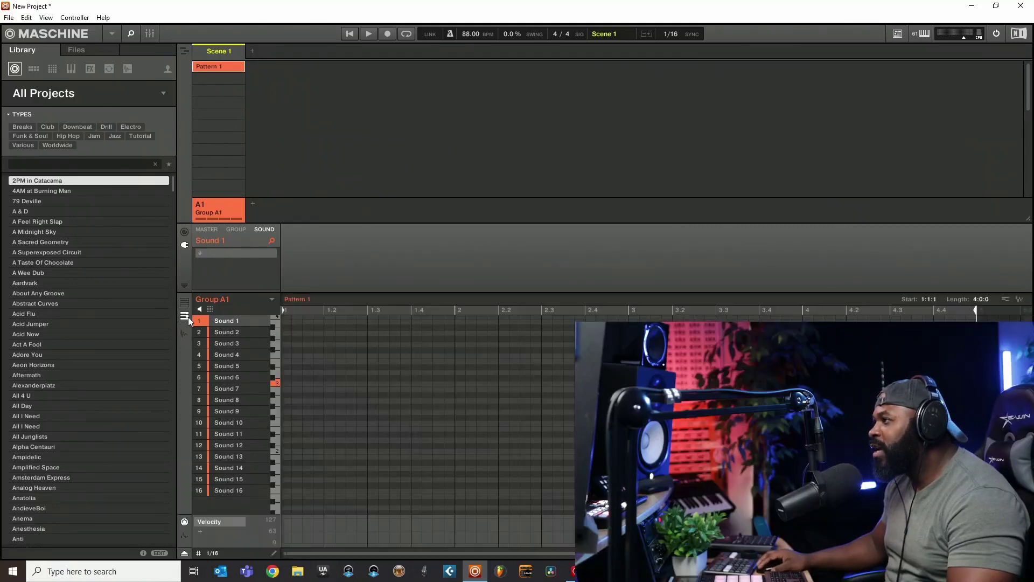
click(185, 286)
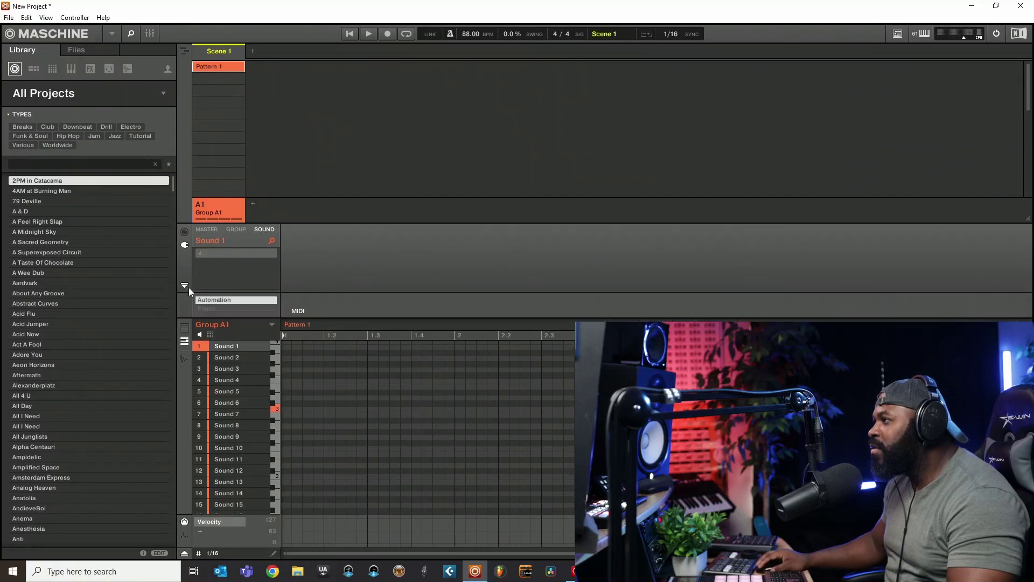
click(180, 287)
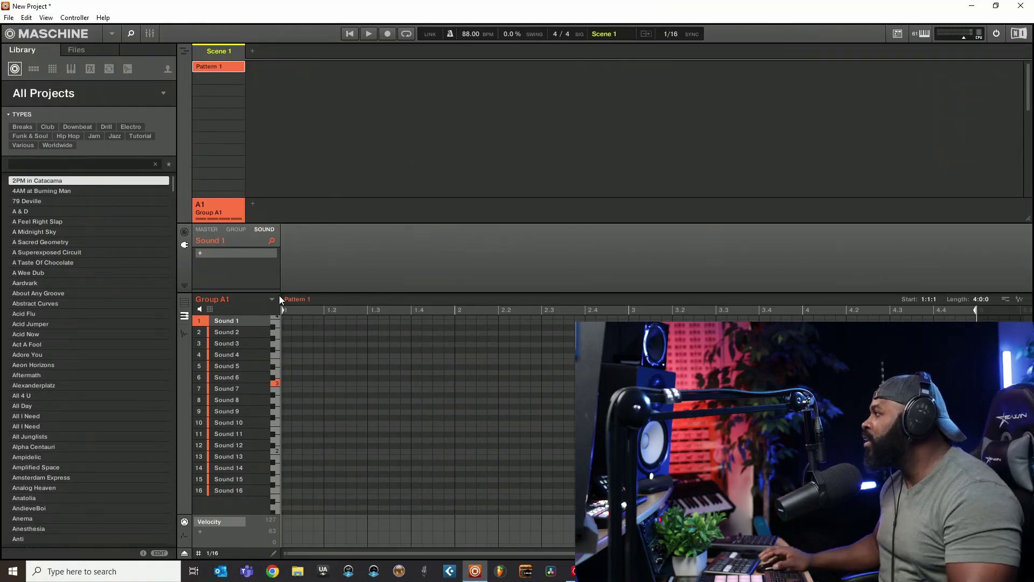
Step: Toggle between song timeline and scenes, then open the mixer and add Group B1
click(187, 50)
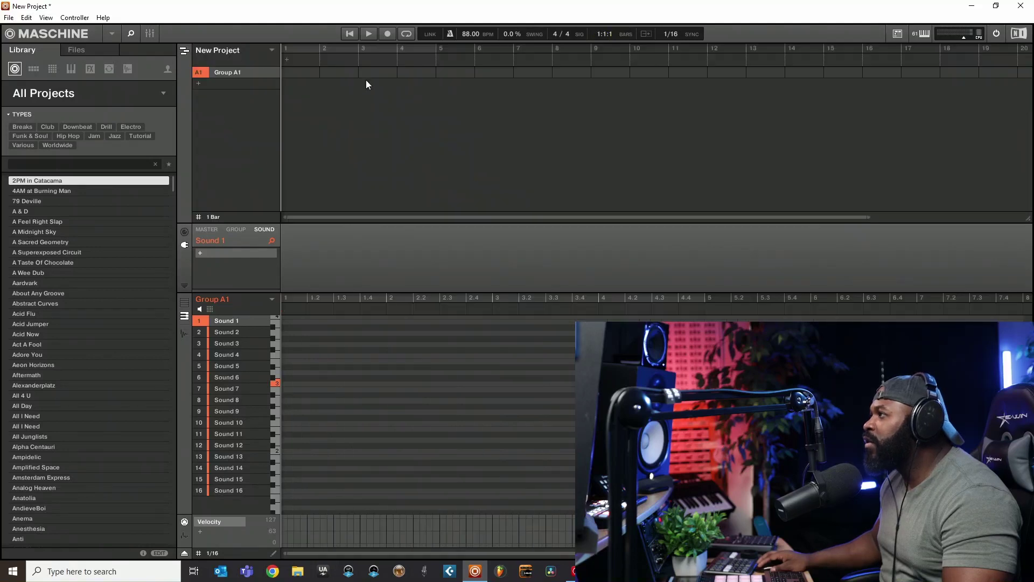
click(185, 51)
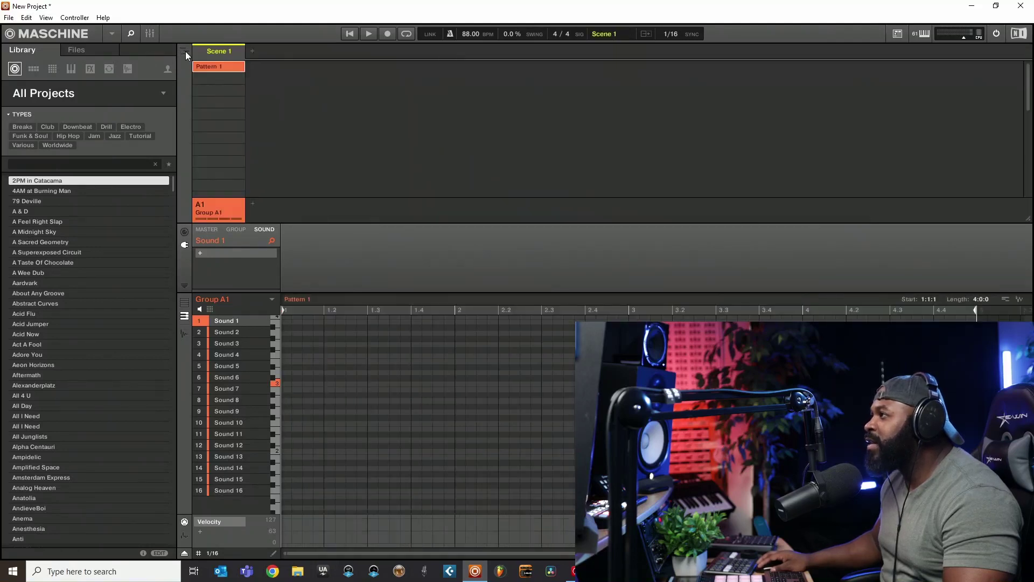
click(185, 51)
click(186, 51)
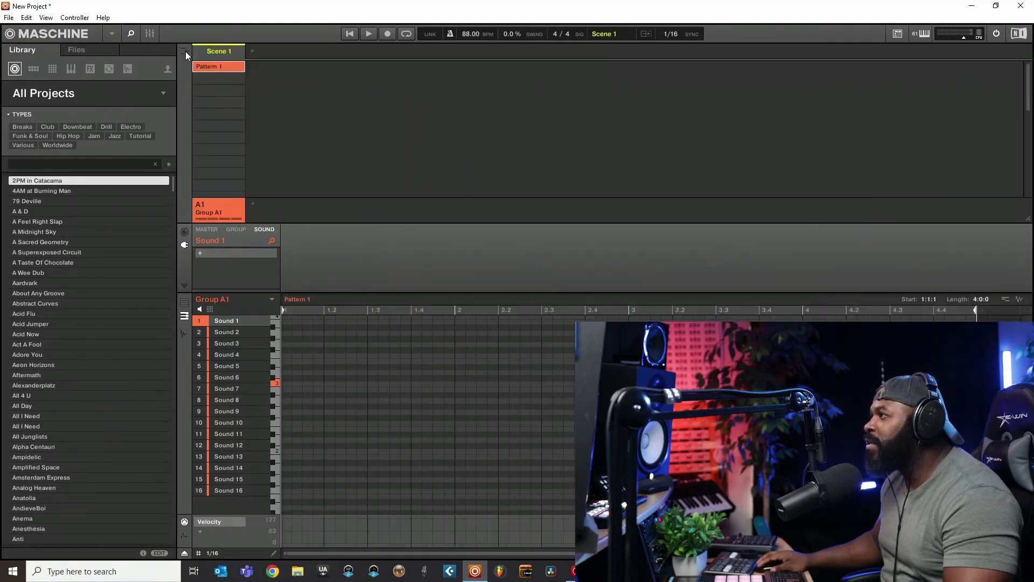
click(150, 34)
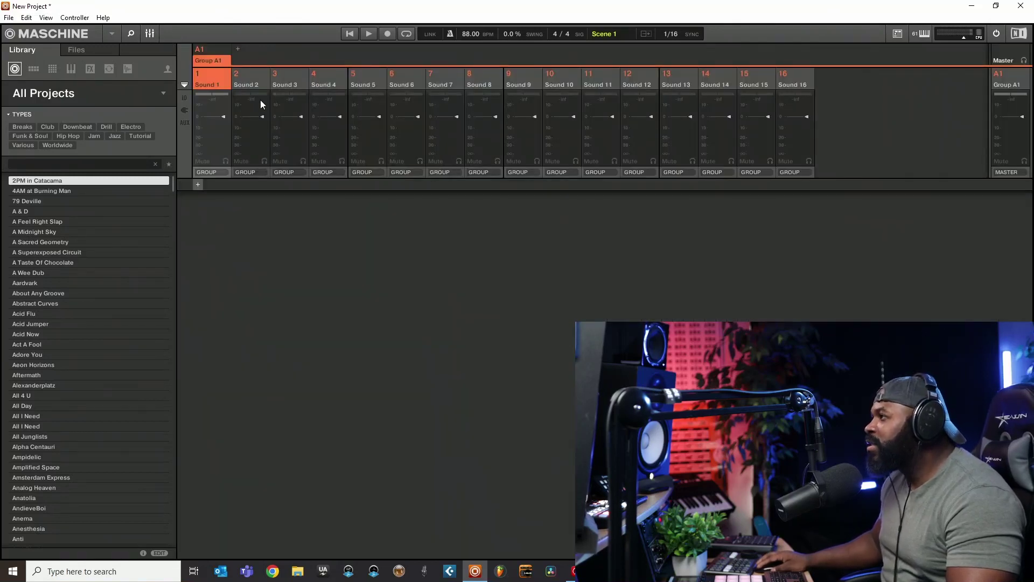
click(238, 49)
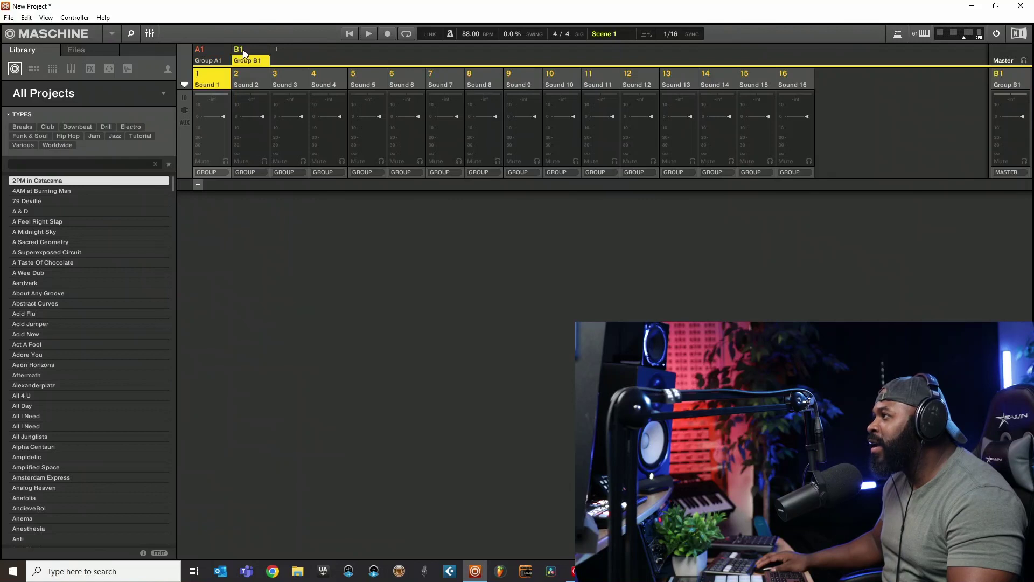
Step: Show, then hide, the mixer's IO routing, aux send and plug-in rows
click(185, 98)
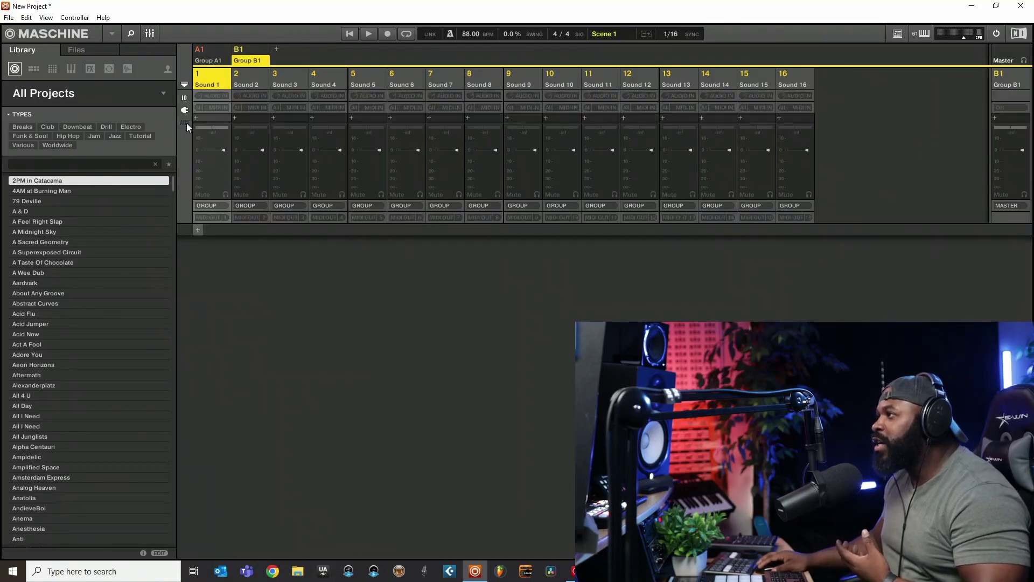
click(187, 123)
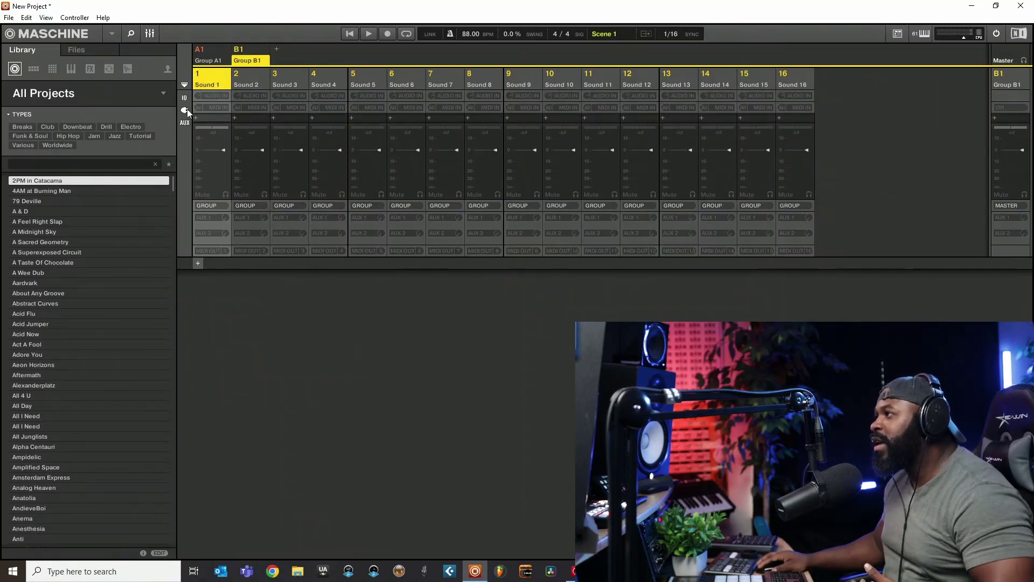
click(186, 109)
click(186, 117)
click(185, 102)
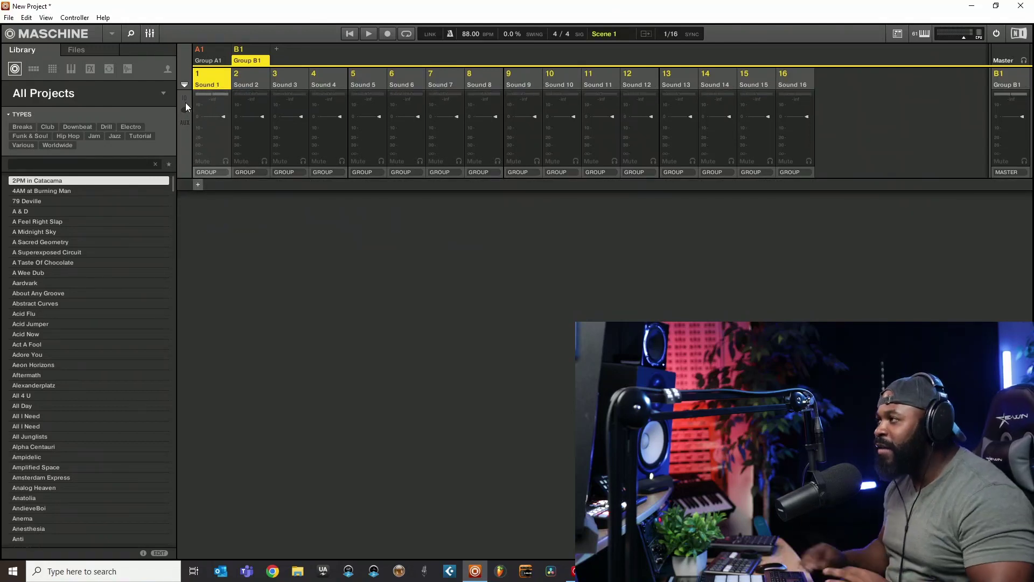
Step: Visit the arrange view, come back to the mixer, and select Group A1
click(150, 33)
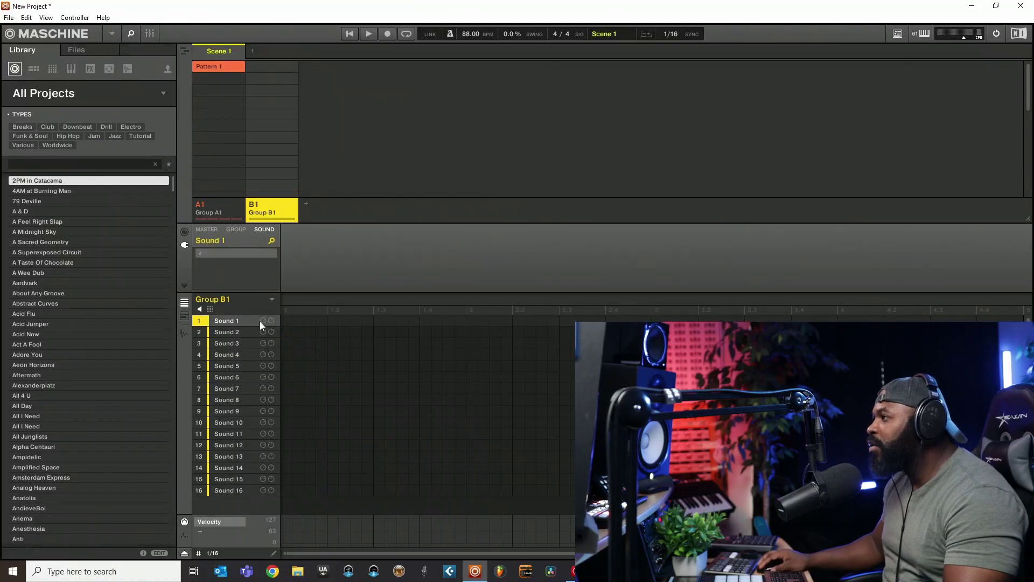
click(149, 33)
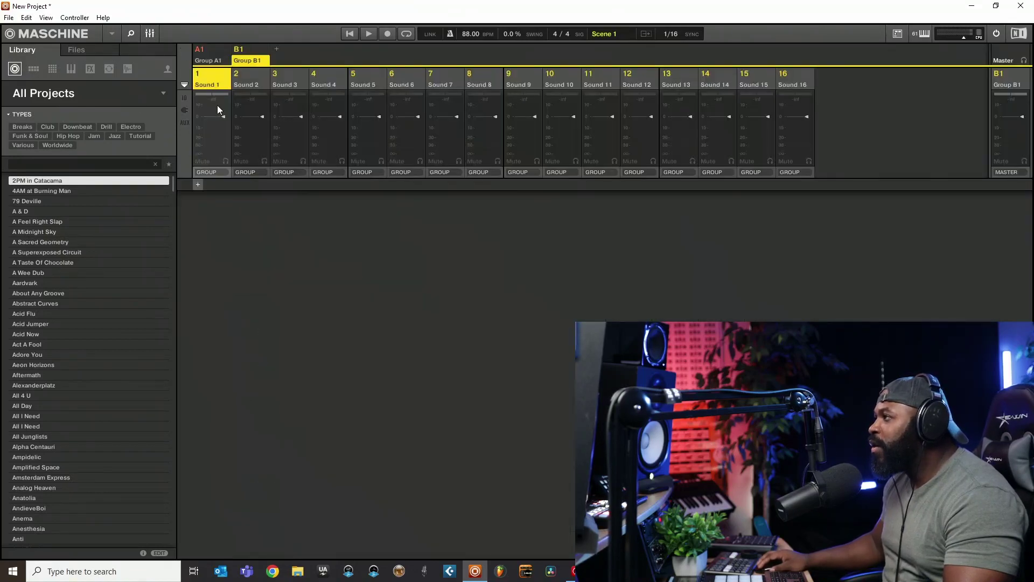
click(205, 61)
Step: Toggle Group A1 between group and sound strips, ending on its Sound 1–16 channels
click(216, 46)
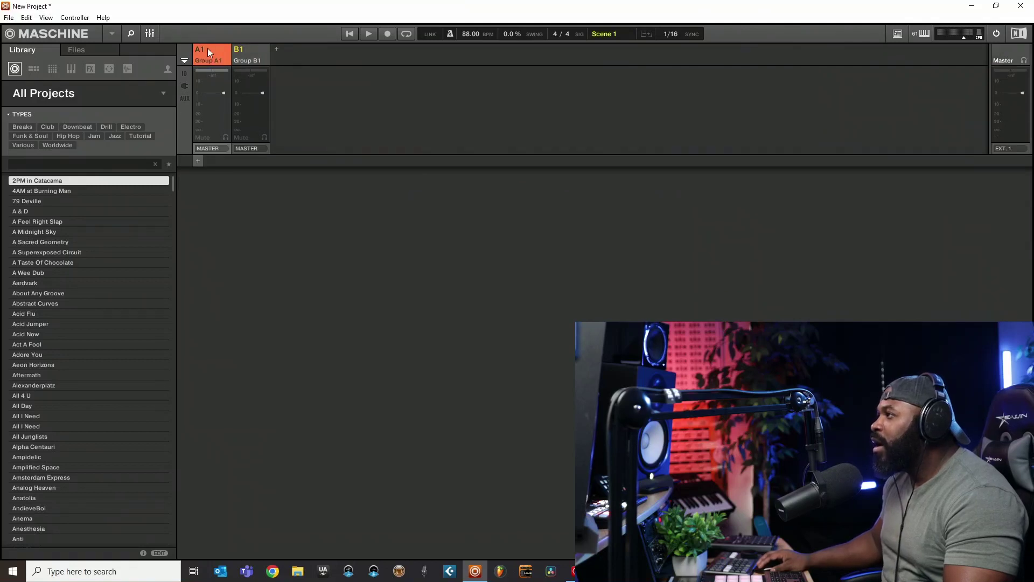
click(207, 48)
click(208, 47)
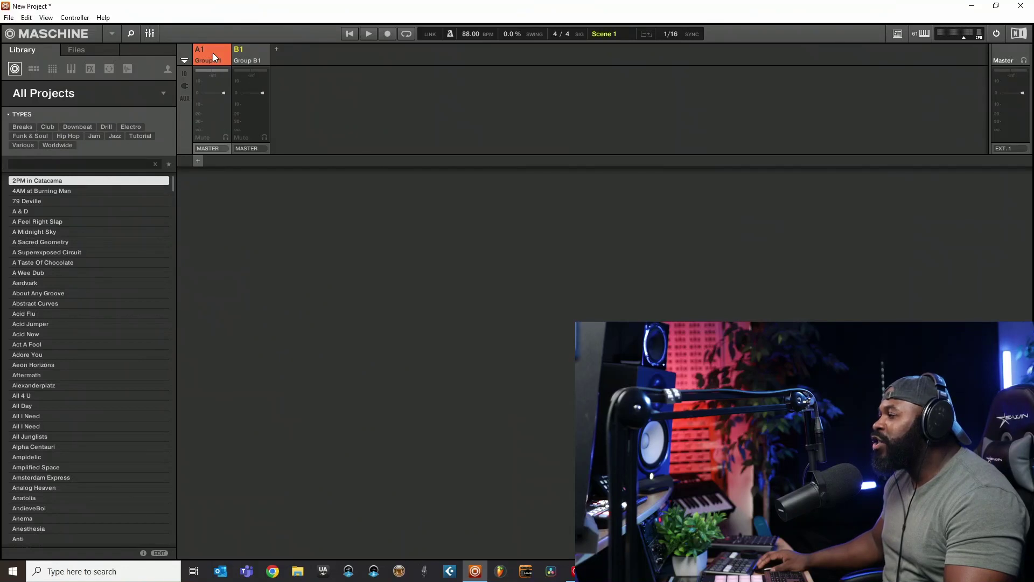
click(213, 52)
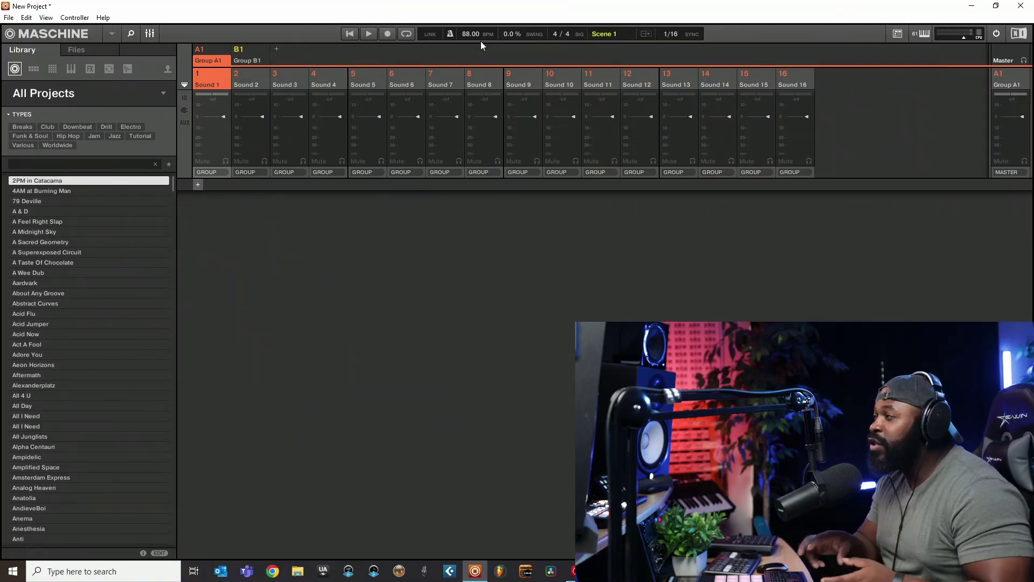
Step: Confirm Scene 1's name unchanged, then open the 1/16 Sync timing options list
double_click(604, 33)
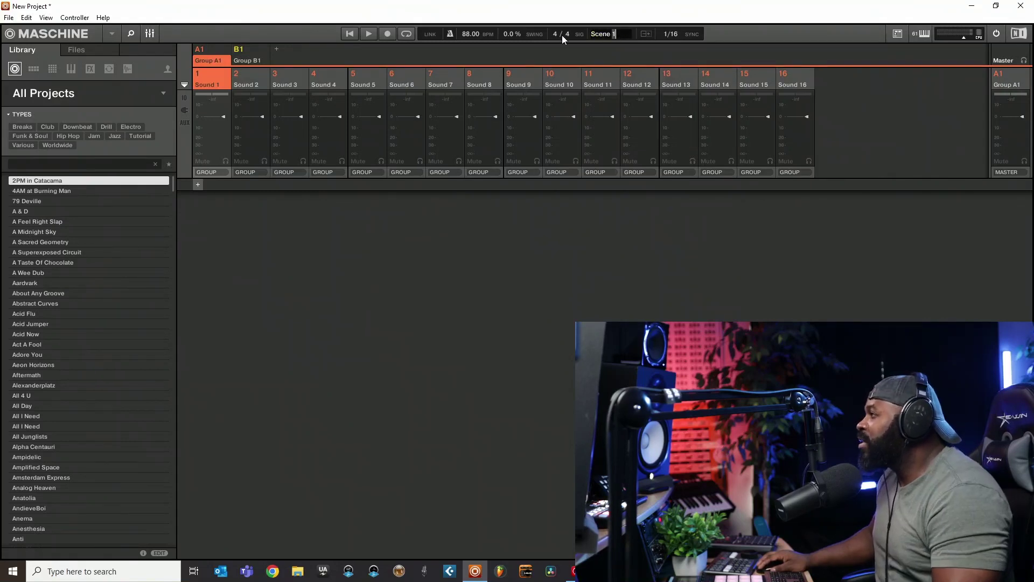
key(Return)
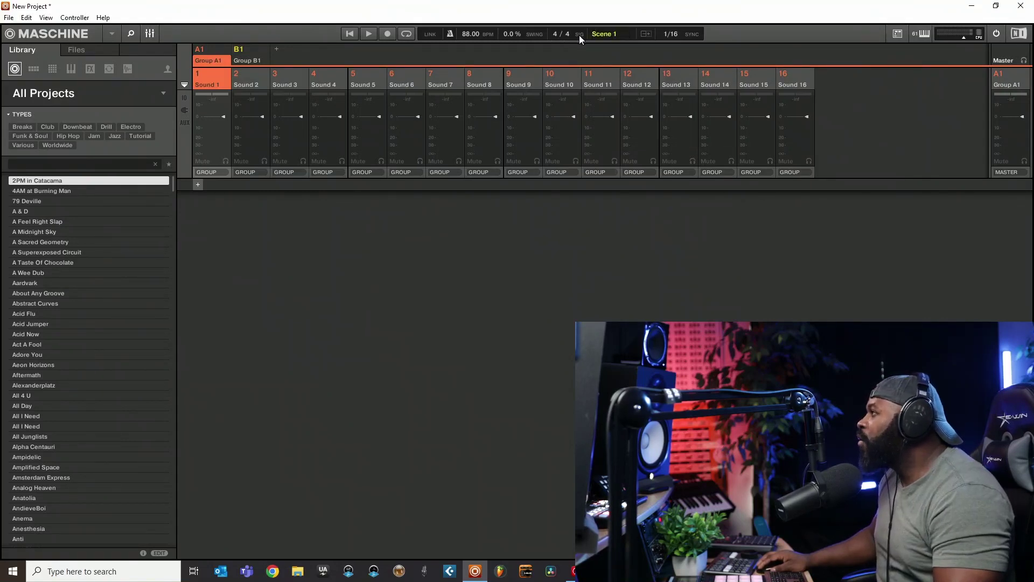
click(673, 34)
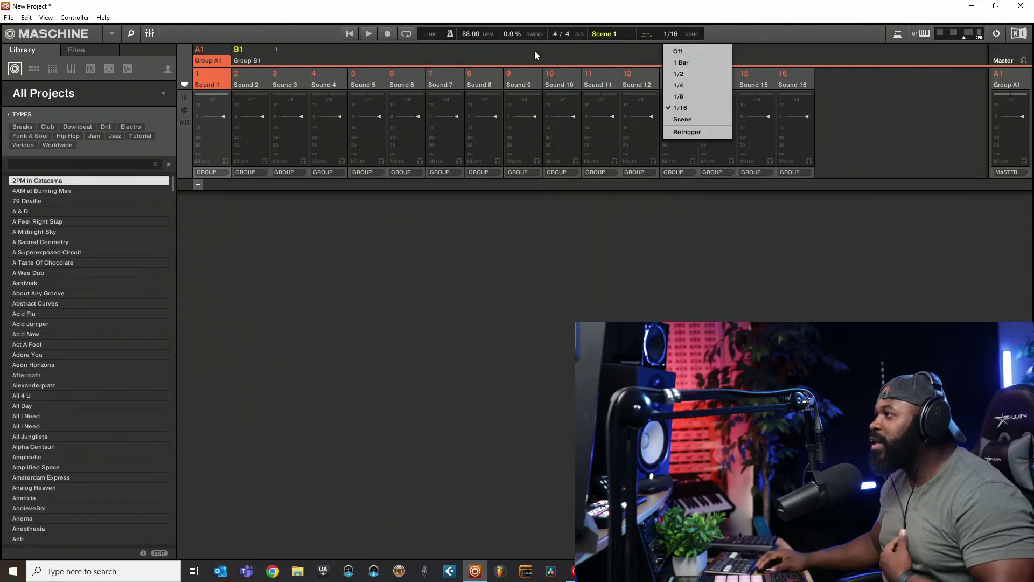
Step: Leave the mixer for arrange view, add Scene 2, and make it the active scene
click(151, 34)
click(151, 34)
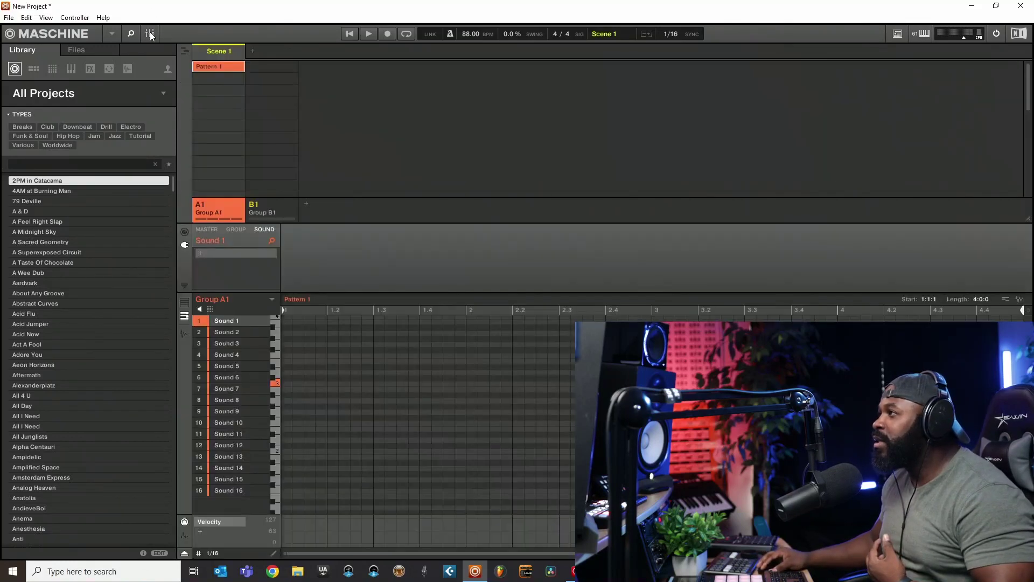
click(252, 50)
click(221, 52)
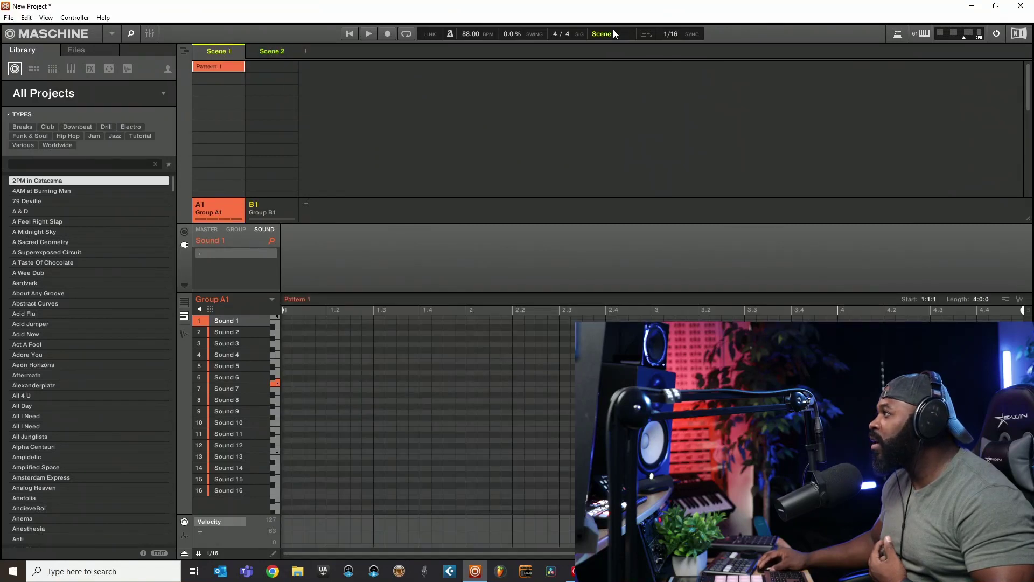
click(278, 52)
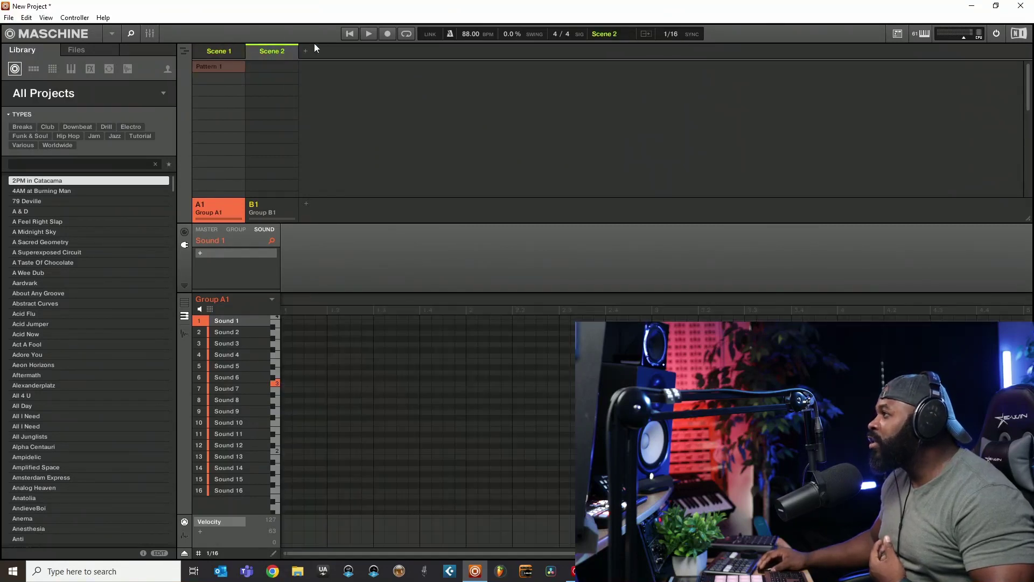
Step: Set scene Sync from 1/16 to Scene, then switch between Scene 1 and Scene 2 twice
click(675, 34)
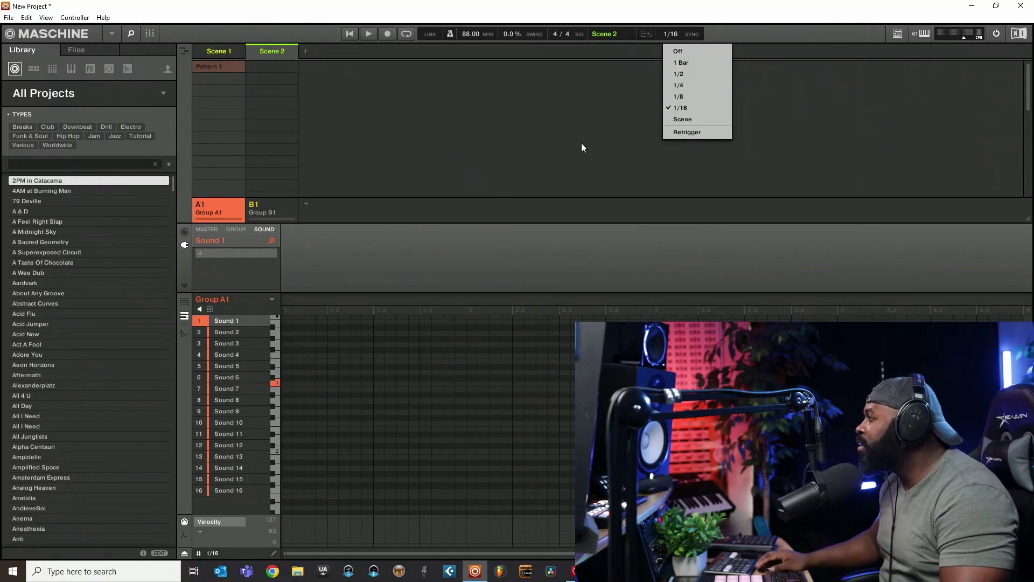
click(679, 120)
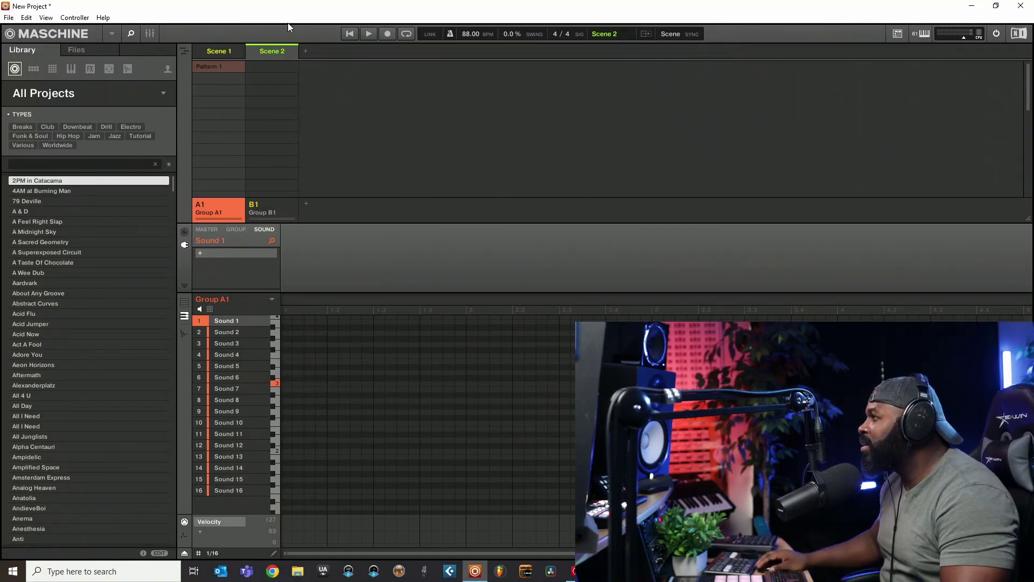
click(220, 51)
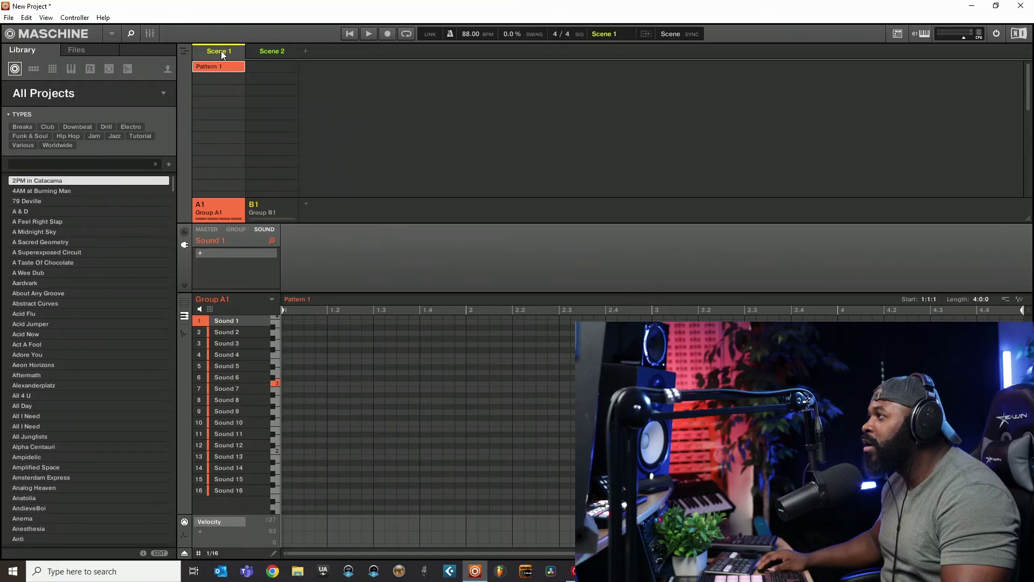
click(272, 52)
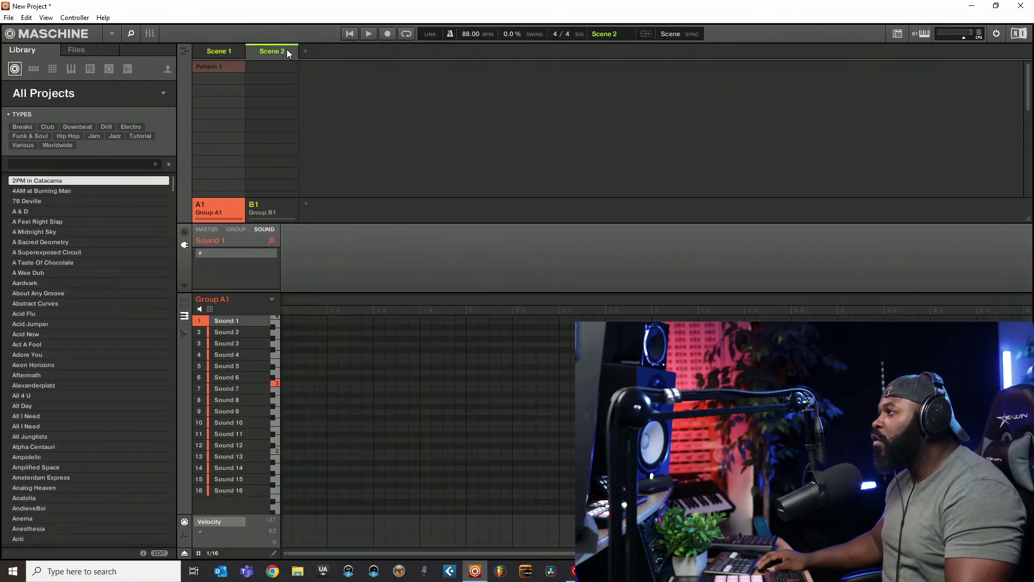
click(228, 50)
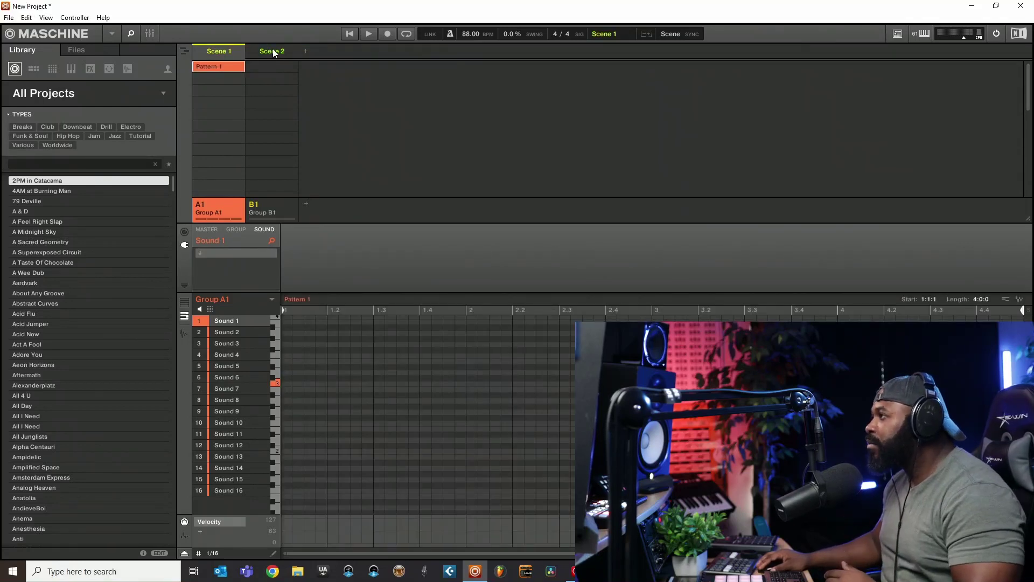
click(273, 49)
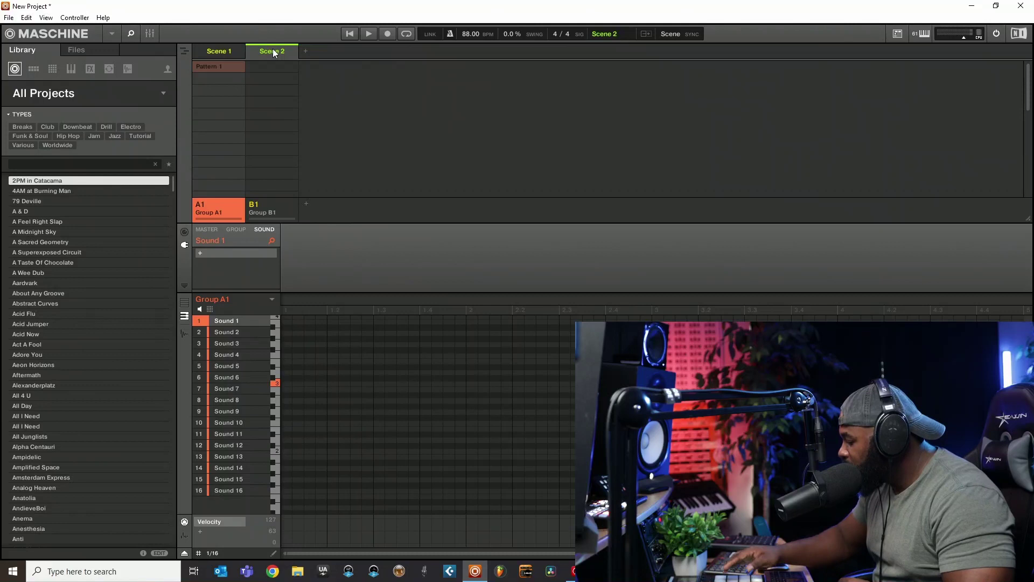
Step: Delete Scene 2 and open the About window showing version 2.16.1 and credits
key(Delete)
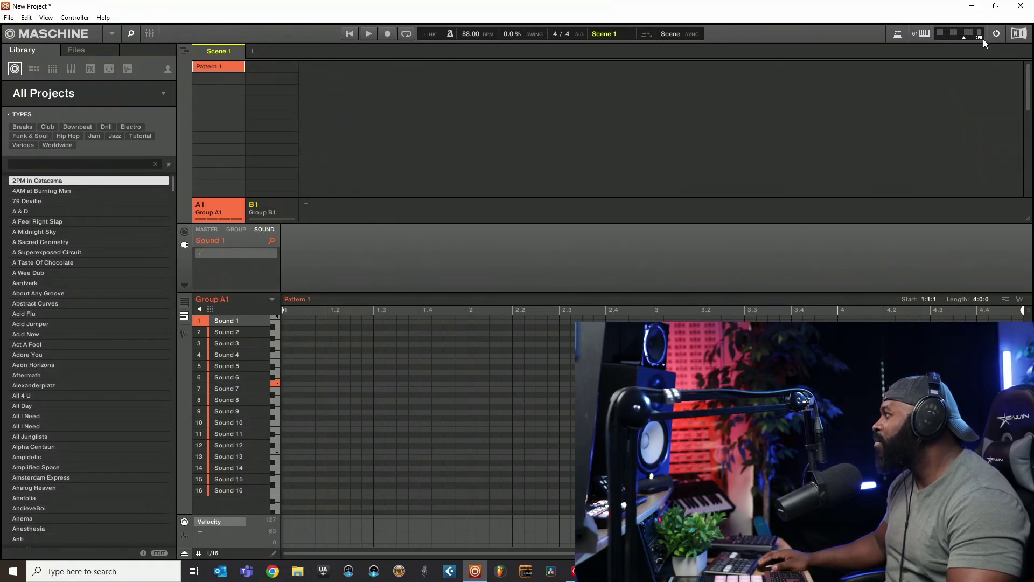
click(1018, 34)
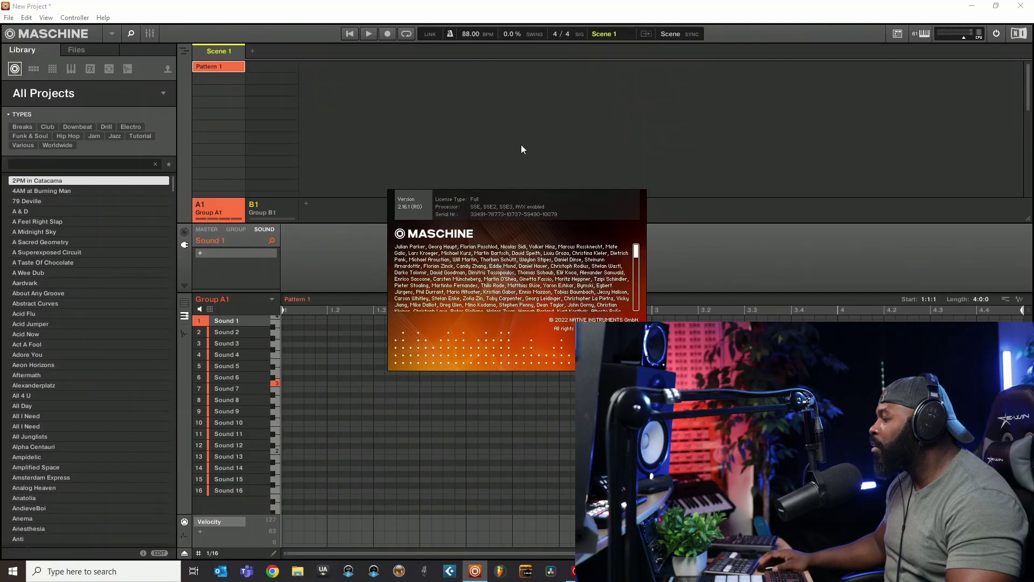
Step: Close the Maschine 2.16.1 About splash screen to return to Scene 1
click(554, 205)
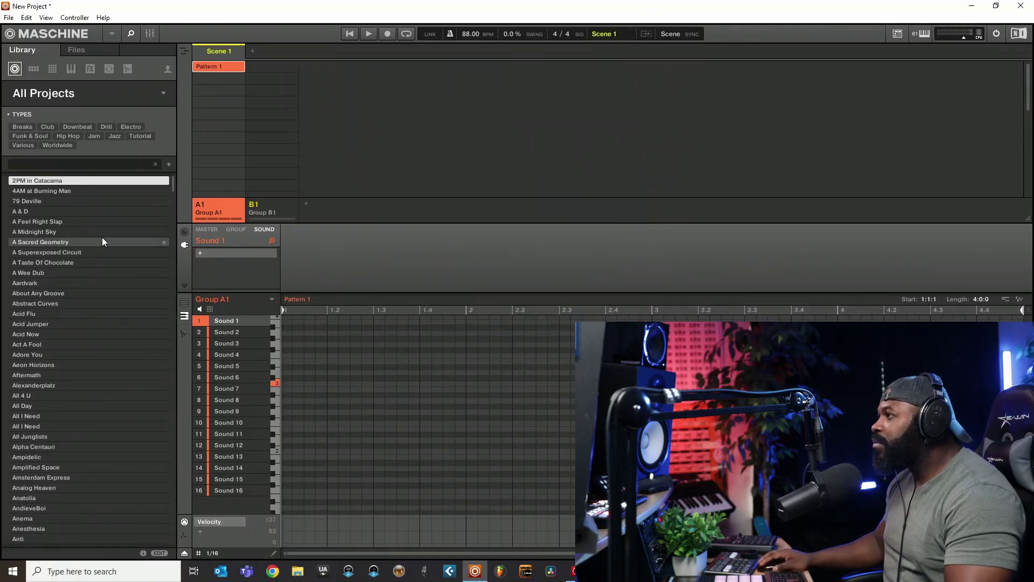